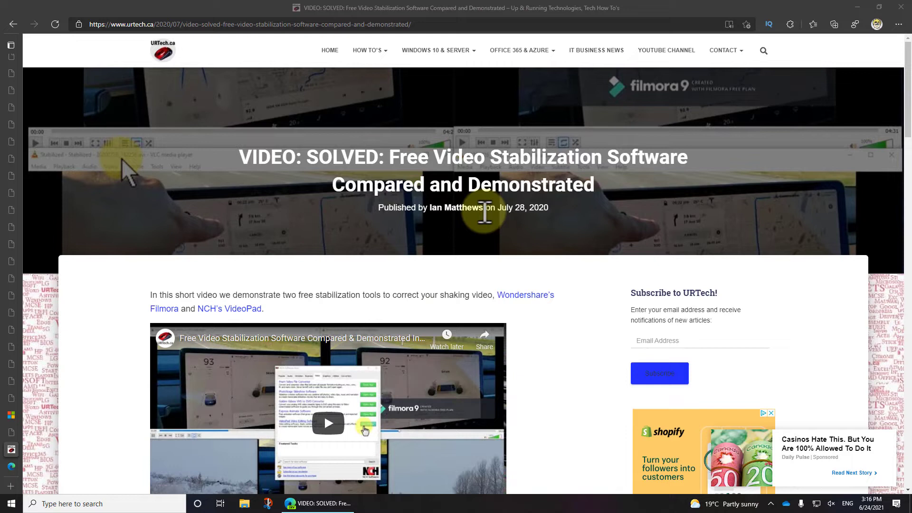
{"action": "left_click_drag", "start_coordinate": [484, 211], "coordinate": [569, 219]}
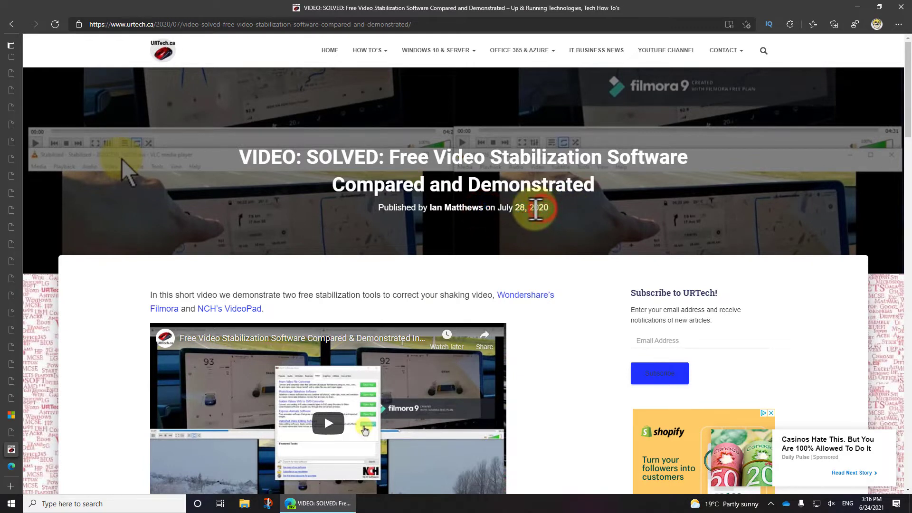
- Search the web for "nch videopad" from the browser's address bar
{"action": "left_click", "coordinate": [419, 25]}
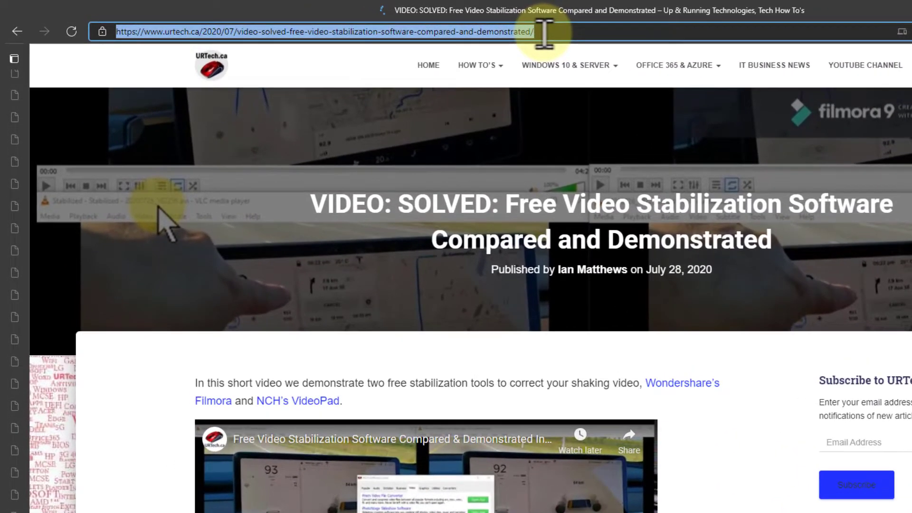
{"action": "type", "text": "nch"}
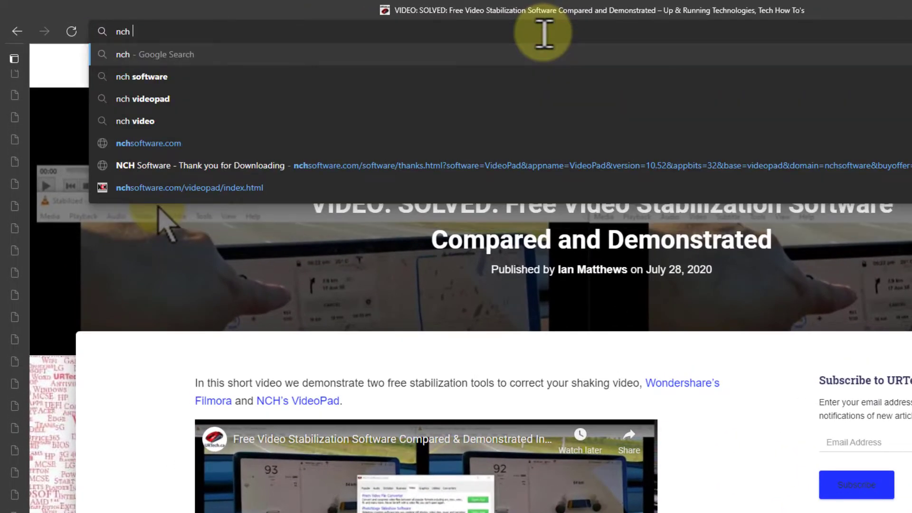
{"action": "type", "text": " vidce"}
{"action": "key", "text": "BackSpace"}
{"action": "key", "text": "BackSpace"}
{"action": "type", "text": "eopad"}
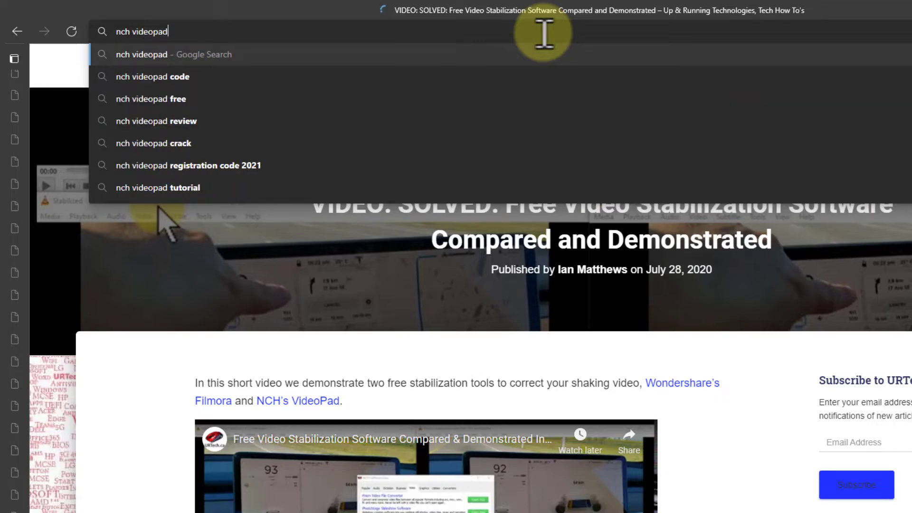
{"action": "key", "text": "Return"}
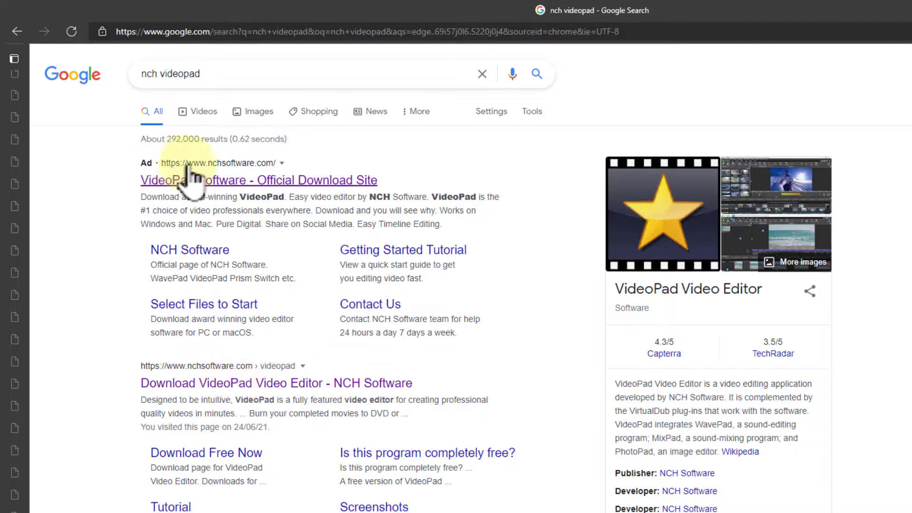
- Open the Download VideoPad Video Editor - NCH Software result and download VideoPad for Windows
{"action": "left_click", "coordinate": [303, 383]}
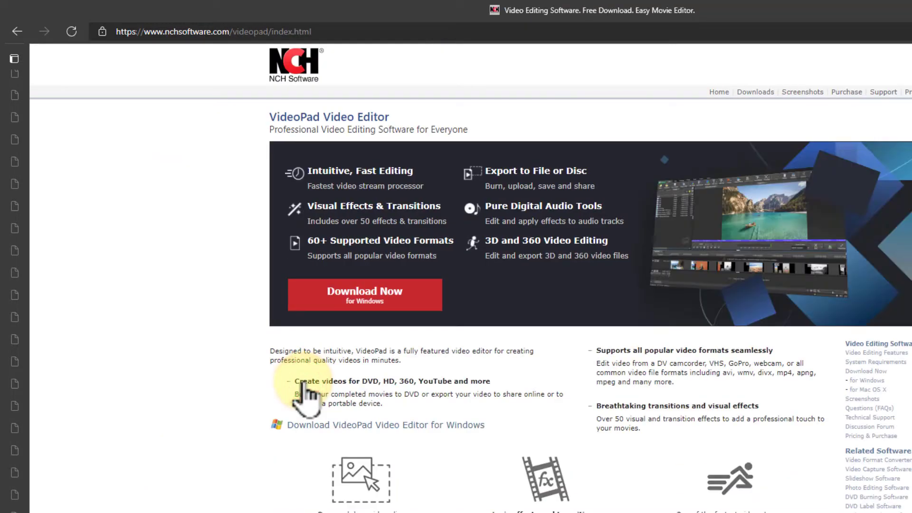
{"action": "left_click", "coordinate": [375, 299]}
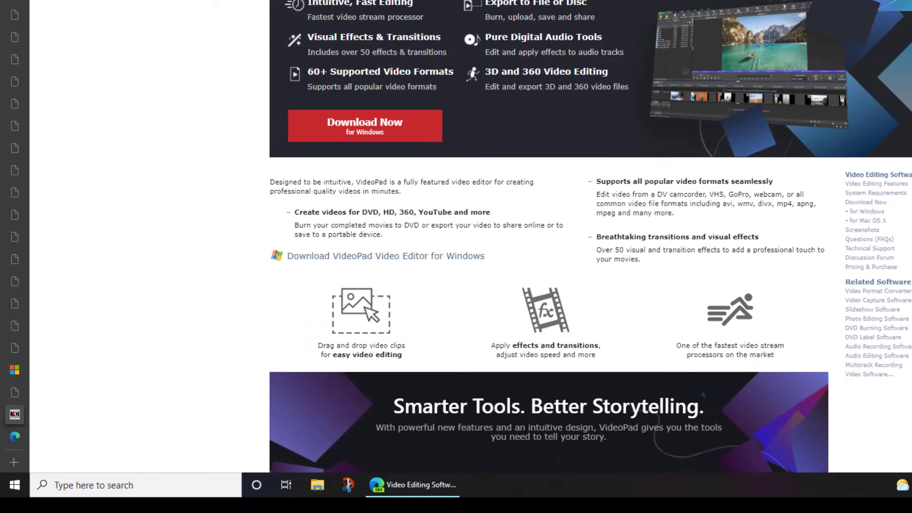
- Launch VideoPad Video Editor from the recently added apps in the Start menu
{"action": "left_click", "coordinate": [14, 485]}
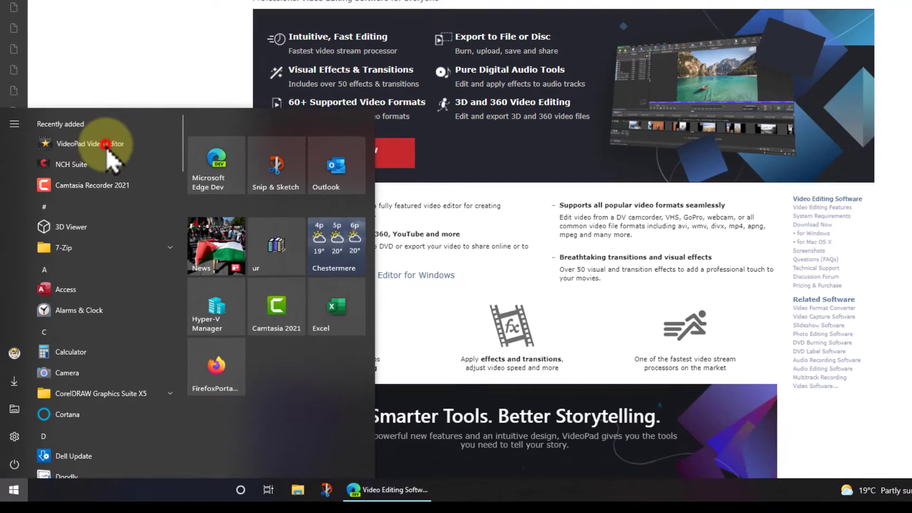
{"action": "left_click", "coordinate": [114, 117]}
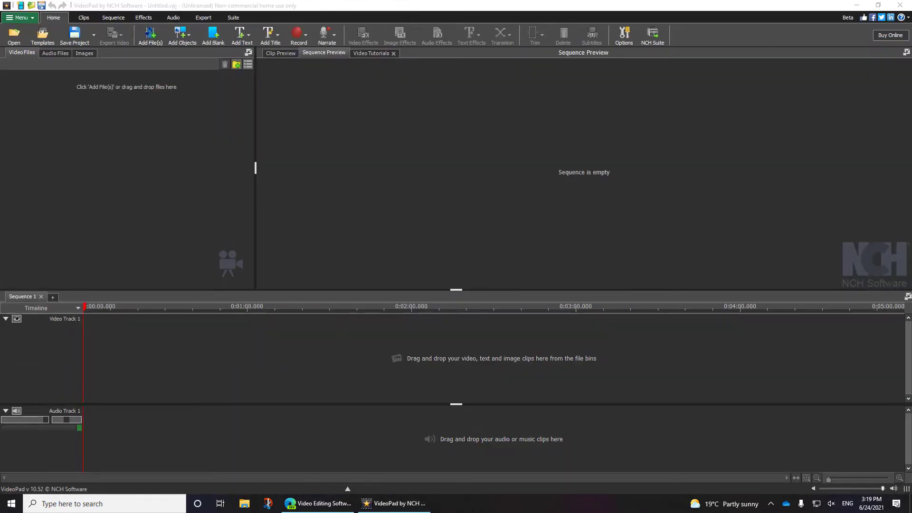
- Add the set home.mp4 video to the video files bin
{"action": "left_click_drag", "start_coordinate": [361, 188], "coordinate": [56, 112]}
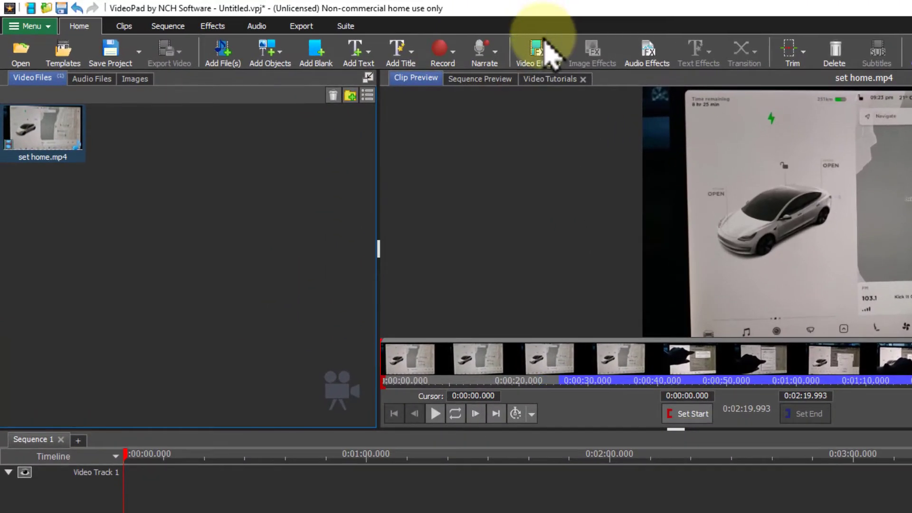
{"action": "left_click", "coordinate": [546, 46]}
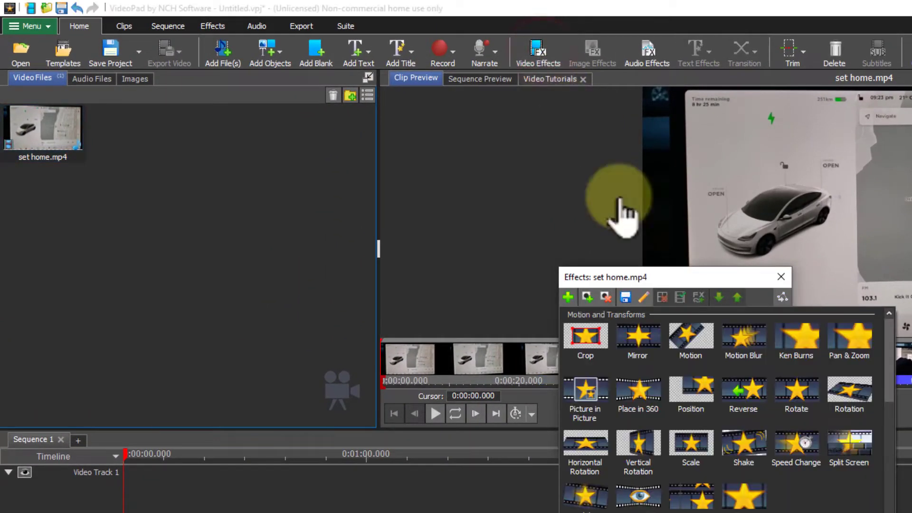
{"action": "left_click_drag", "start_coordinate": [889, 375], "coordinate": [889, 332]}
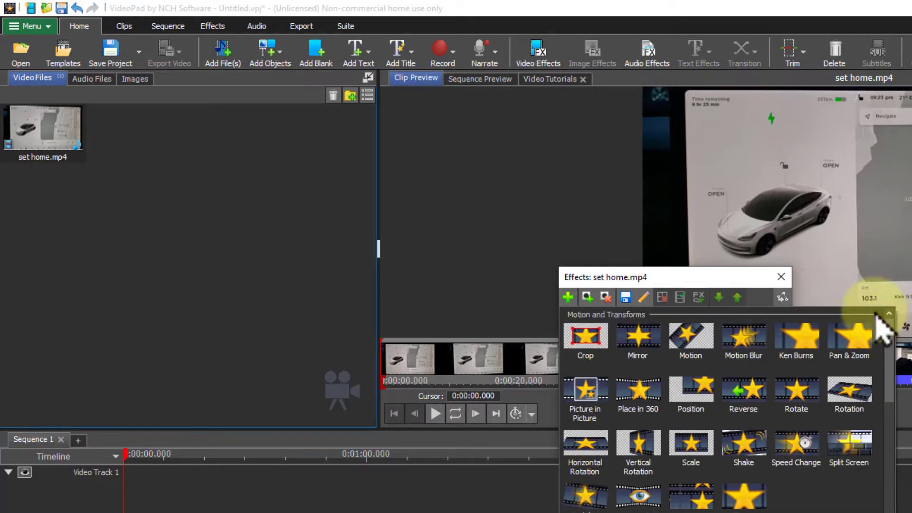
{"action": "left_click", "coordinate": [779, 277]}
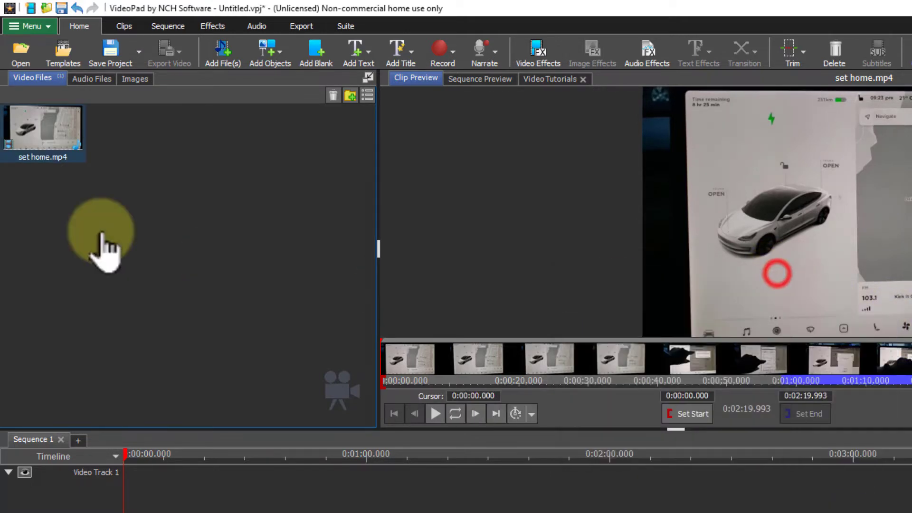
- Examine the Stabilize Video options in the clip's context menu and in File Explorer's context menu for set home.mp4
{"action": "right_click", "coordinate": [50, 125]}
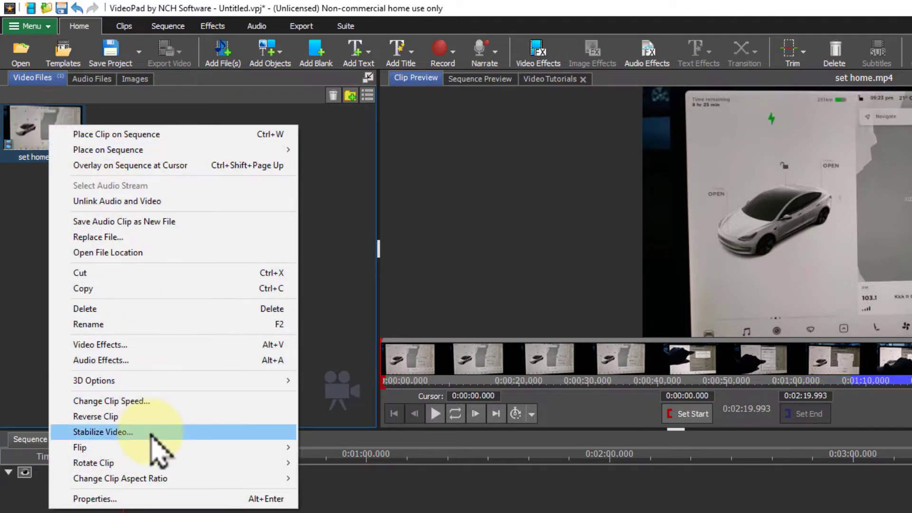
{"action": "left_click", "coordinate": [509, 4]}
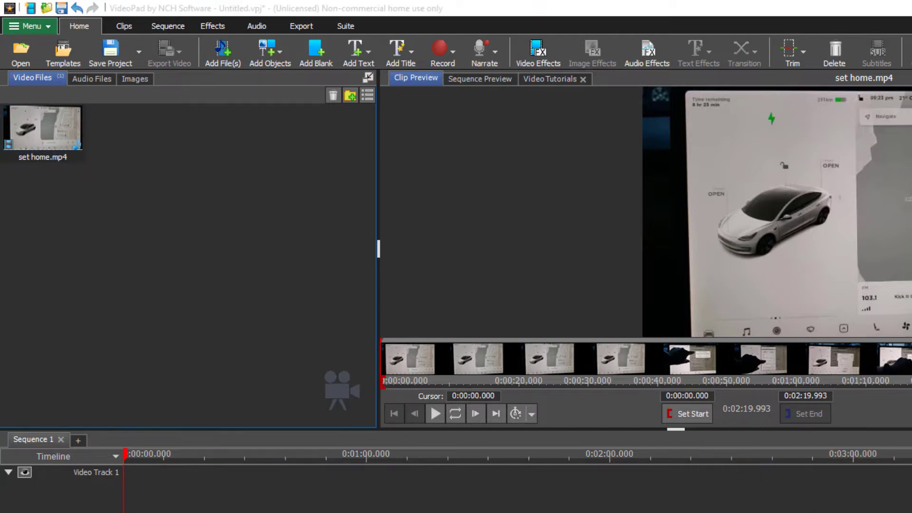
{"action": "left_click", "coordinate": [737, 457]}
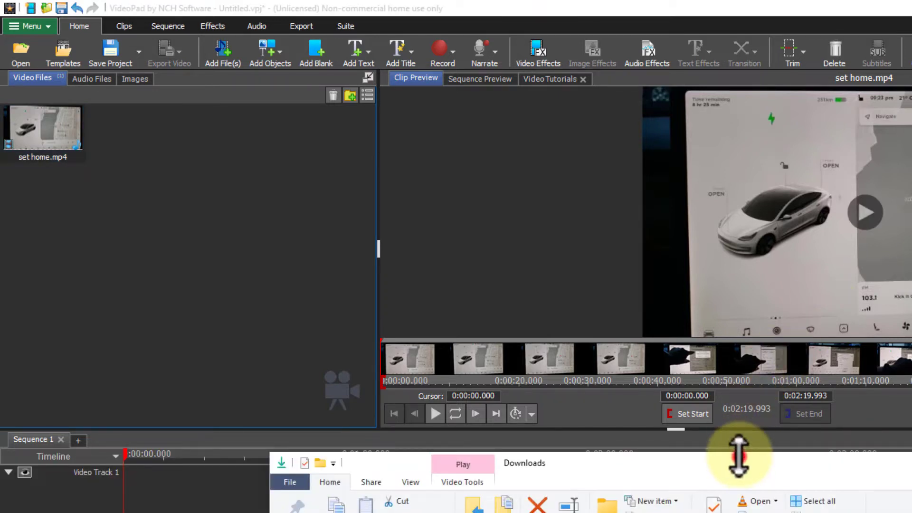
{"action": "left_click_drag", "start_coordinate": [737, 457], "coordinate": [650, 124]}
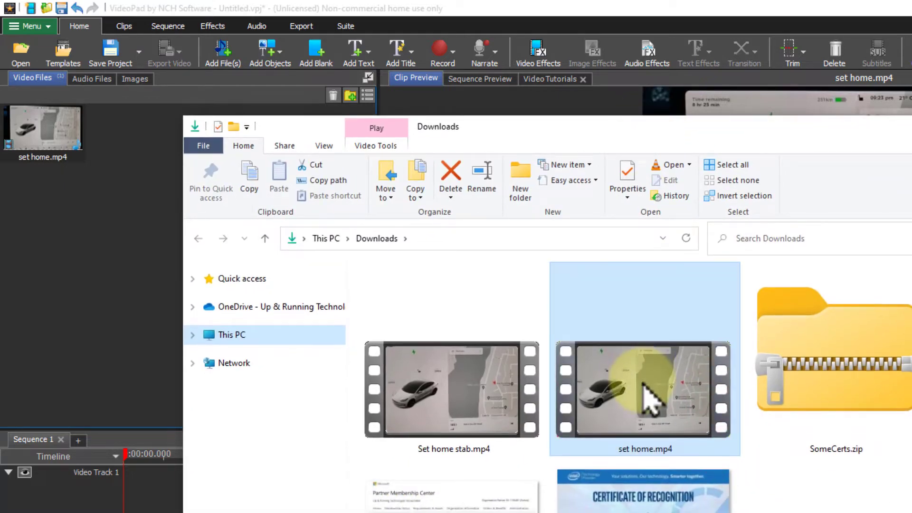
{"action": "right_click", "coordinate": [650, 397]}
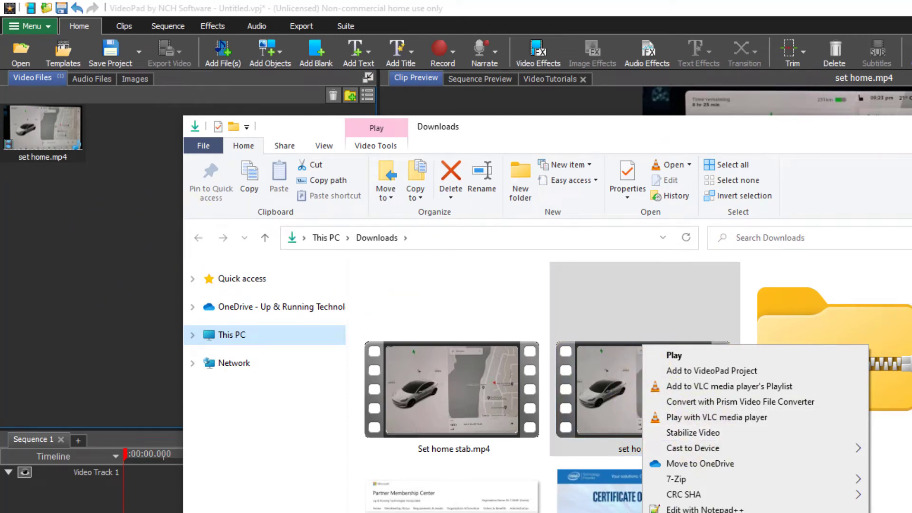
{"action": "left_click", "coordinate": [149, 198]}
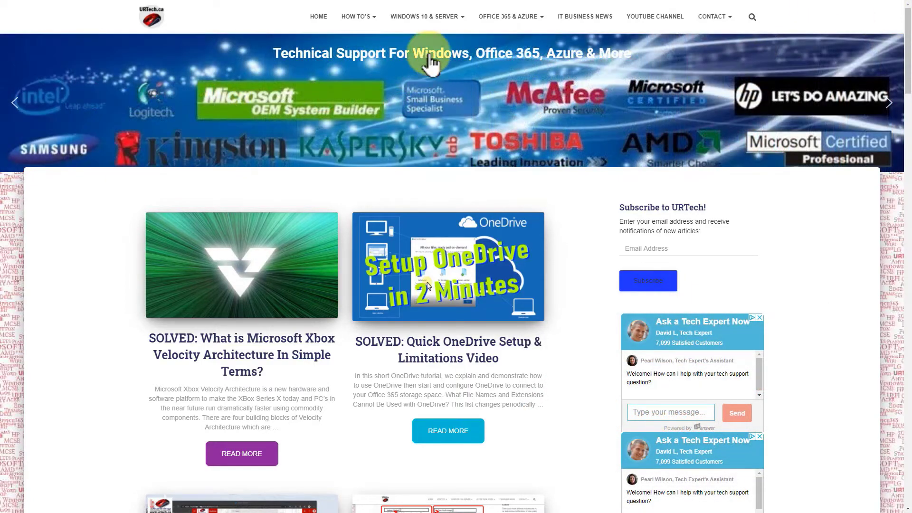
- Browse the Windows how-to articles on the URTech.ca website
{"action": "mouse_move", "coordinate": [433, 21]}
{"action": "mouse_move", "coordinate": [503, 24]}
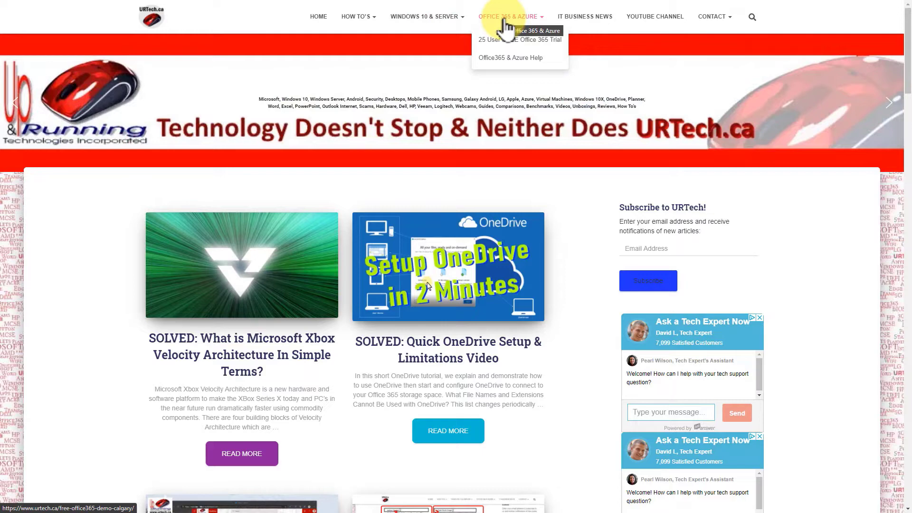
{"action": "mouse_move", "coordinate": [365, 21]}
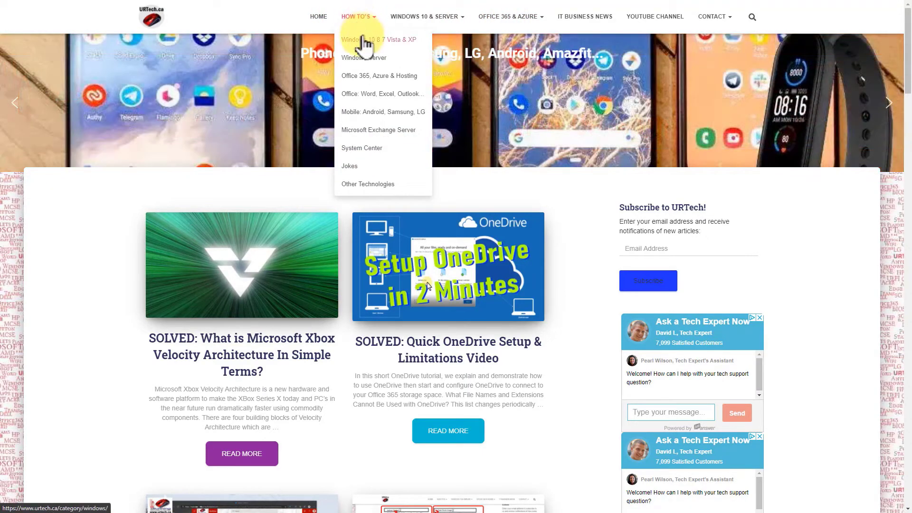
{"action": "left_click", "coordinate": [361, 37]}
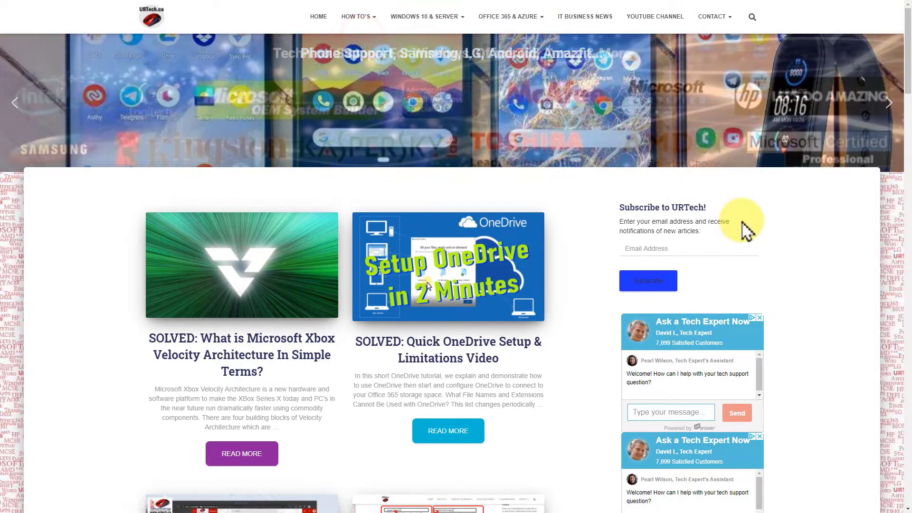
{"action": "scroll", "coordinate": [429, 336], "scroll_direction": "down", "scroll_amount": 8}
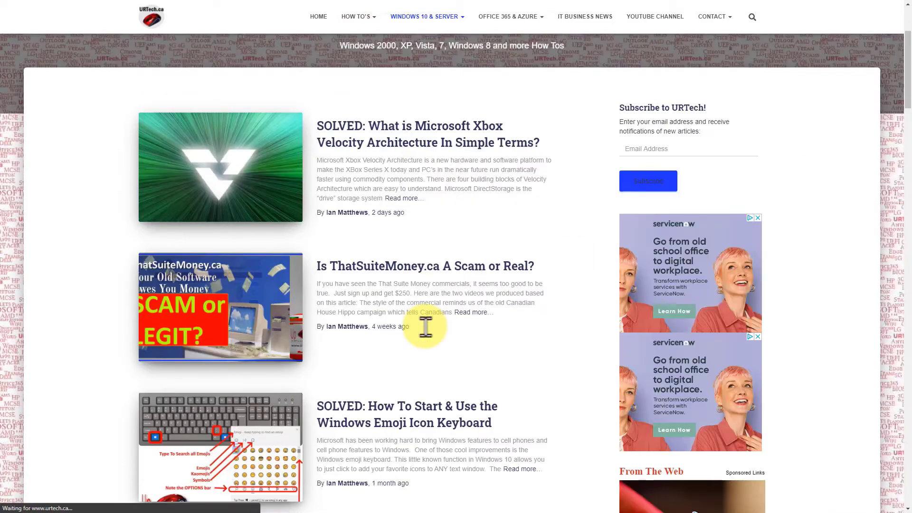
{"action": "scroll", "coordinate": [429, 336], "scroll_direction": "down", "scroll_amount": 1}
{"action": "scroll", "coordinate": [429, 337], "scroll_direction": "down", "scroll_amount": 3}
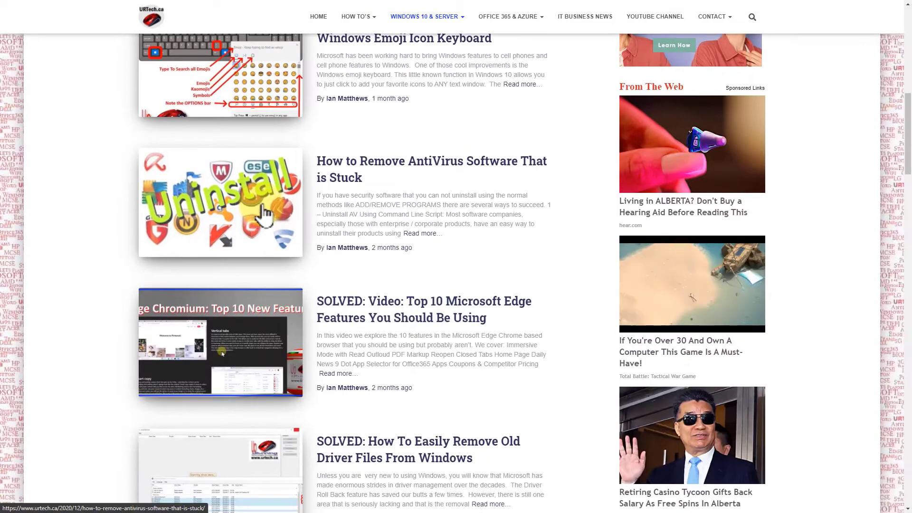
{"action": "scroll", "coordinate": [521, 284], "scroll_direction": "down", "scroll_amount": 3}
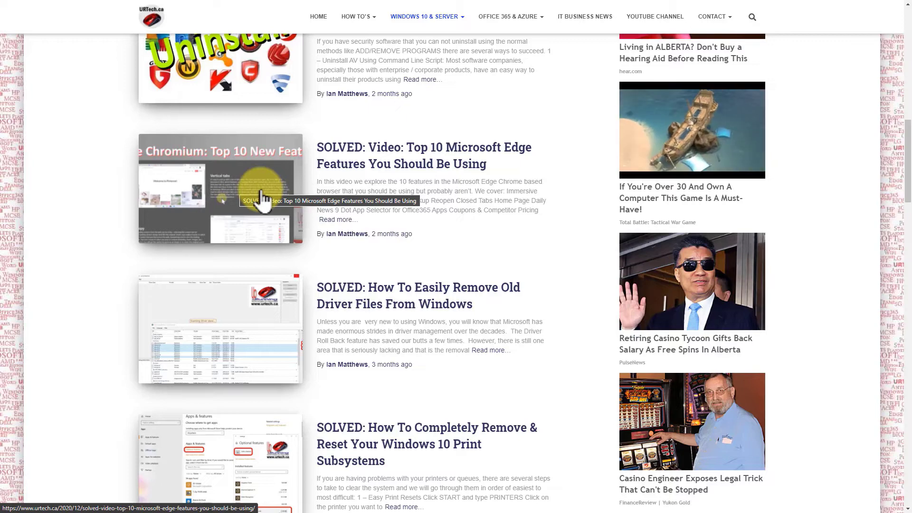
- Stabilize the set home.mp4 clip with Stabilize Video and open the Deshaker encoder options
{"action": "right_click", "coordinate": [58, 126]}
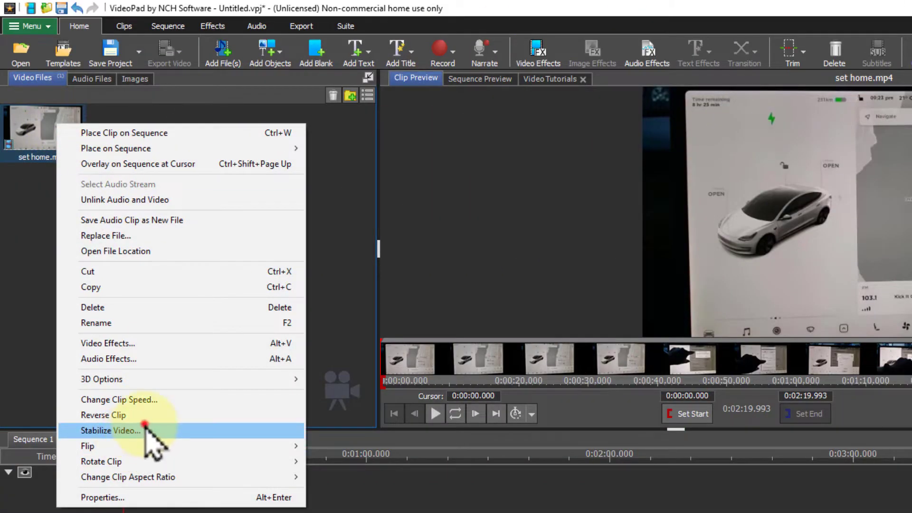
{"action": "left_click", "coordinate": [144, 424]}
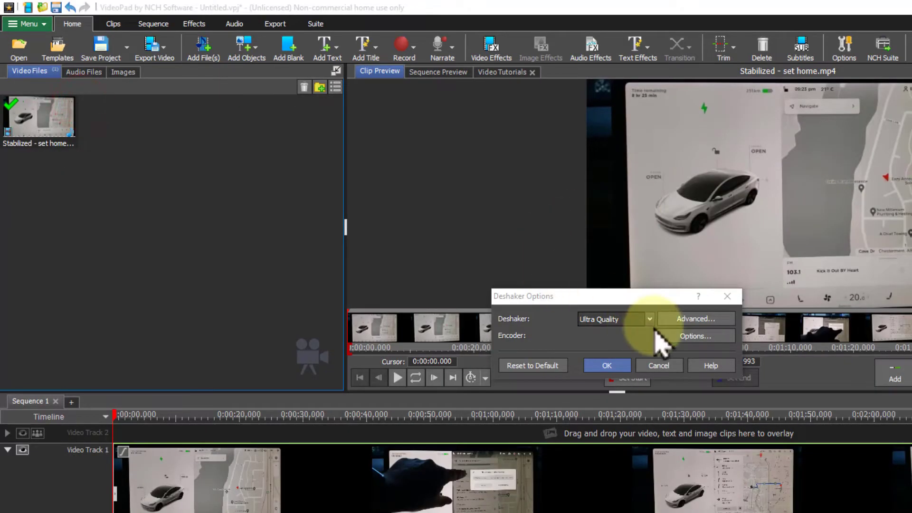
{"action": "left_click", "coordinate": [671, 326]}
{"action": "left_click", "coordinate": [680, 338]}
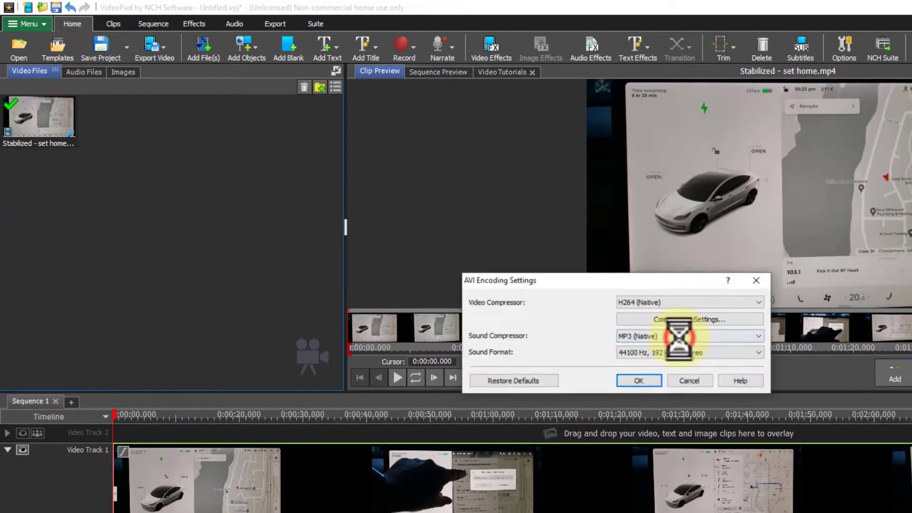
- Review the video compressor choices and the H.264 compression settings, closing them without changes
{"action": "left_click", "coordinate": [682, 300]}
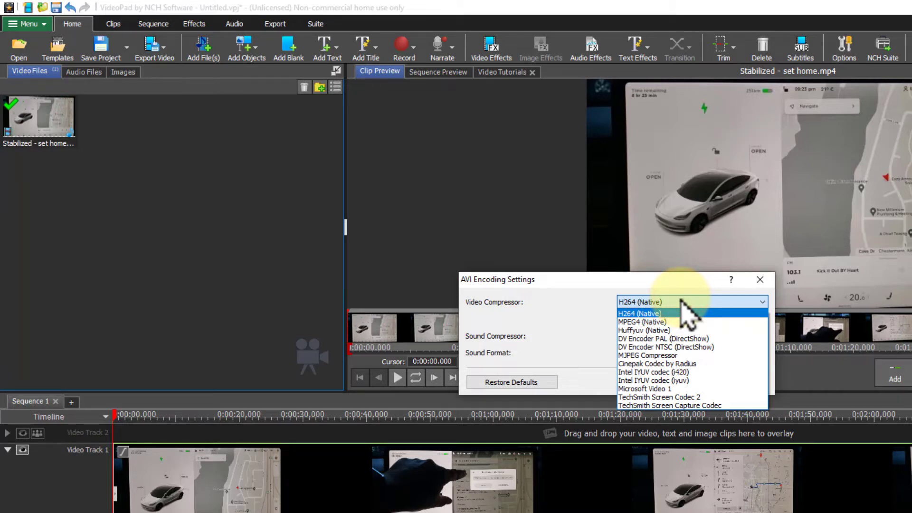
{"action": "left_click", "coordinate": [681, 299]}
{"action": "left_click", "coordinate": [701, 320]}
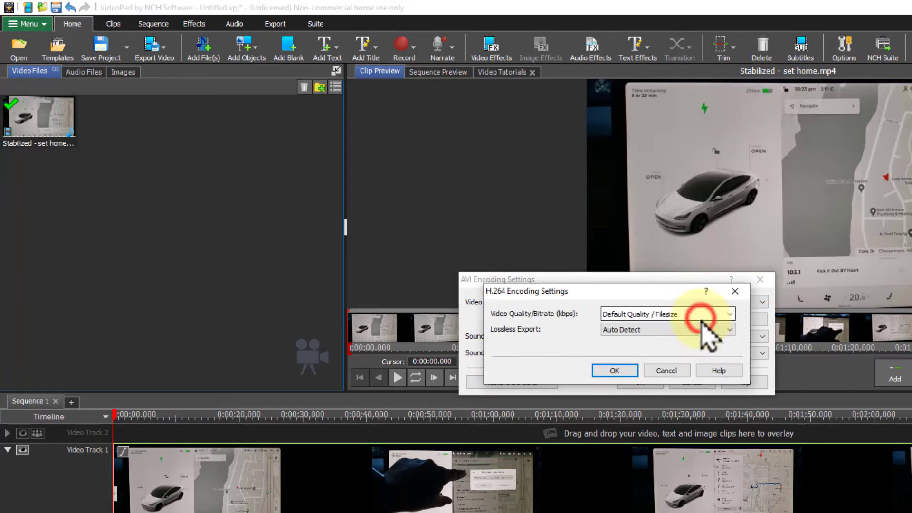
{"action": "left_click", "coordinate": [725, 312]}
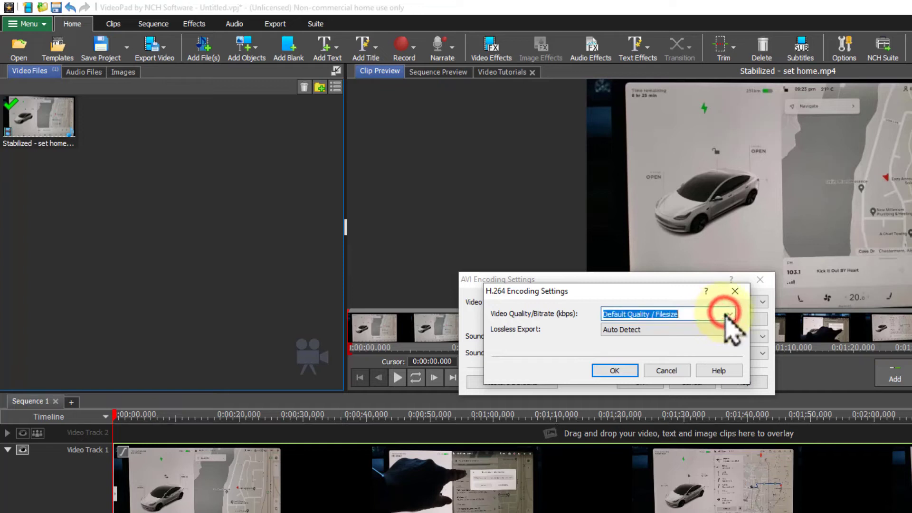
{"action": "left_click", "coordinate": [730, 312]}
{"action": "left_click", "coordinate": [730, 312]}
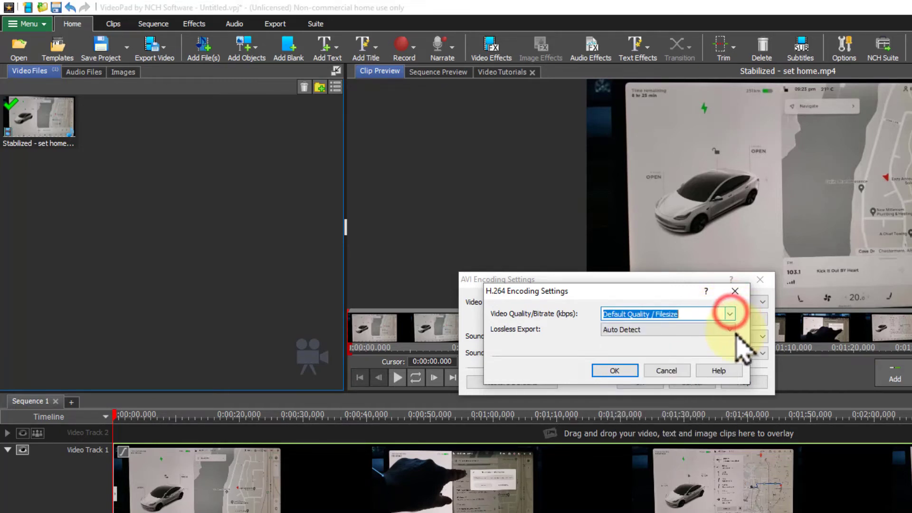
{"action": "left_click", "coordinate": [731, 329]}
{"action": "left_click", "coordinate": [734, 330]}
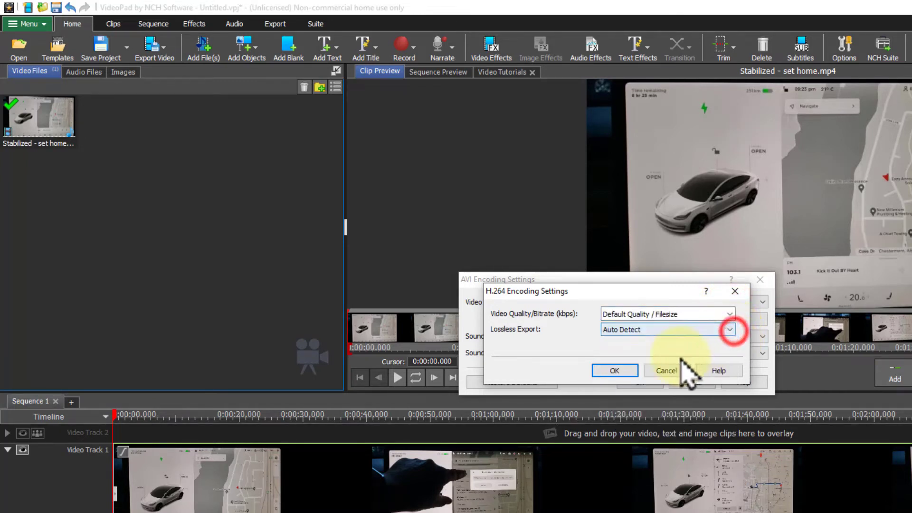
{"action": "left_click", "coordinate": [670, 370]}
- Review the sound compressor list, keeping MP3 (Native)
{"action": "left_click", "coordinate": [726, 338]}
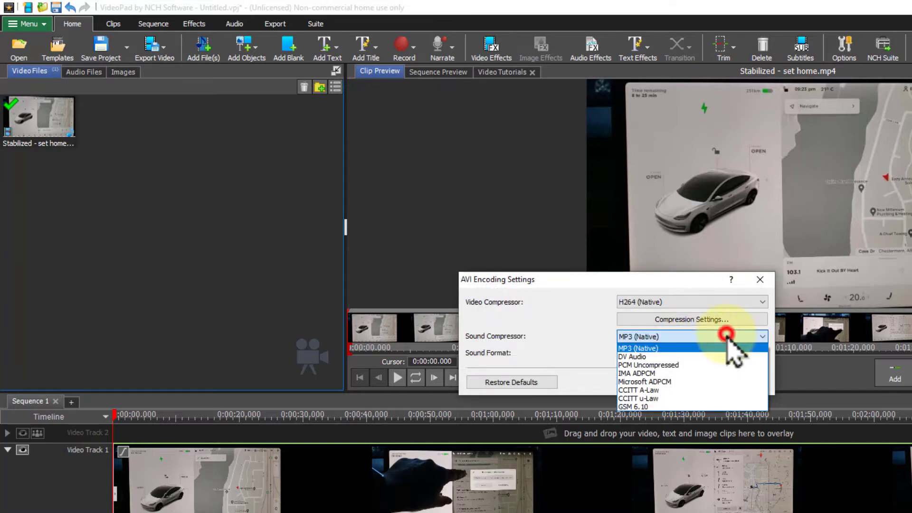
{"action": "left_click", "coordinate": [727, 334]}
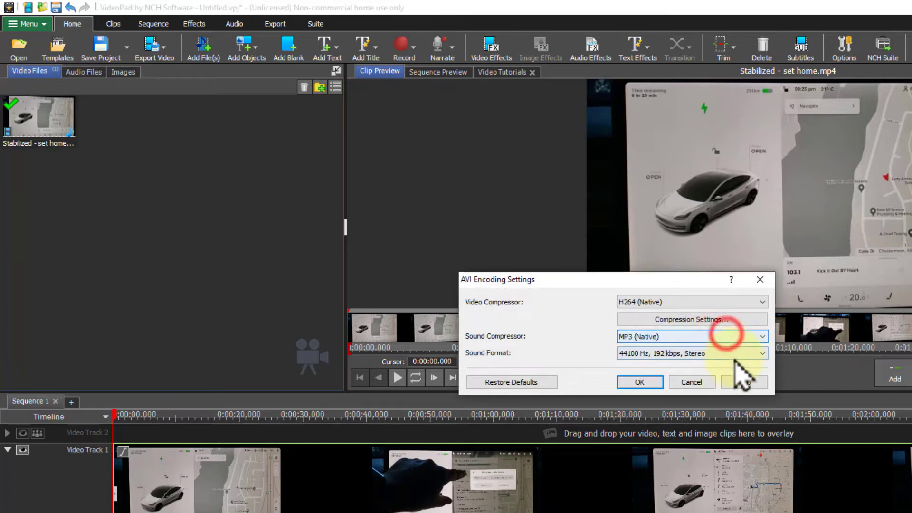
- Close the AVI encoding settings and open the advanced Deshaker filter parameters
{"action": "left_click", "coordinate": [703, 380]}
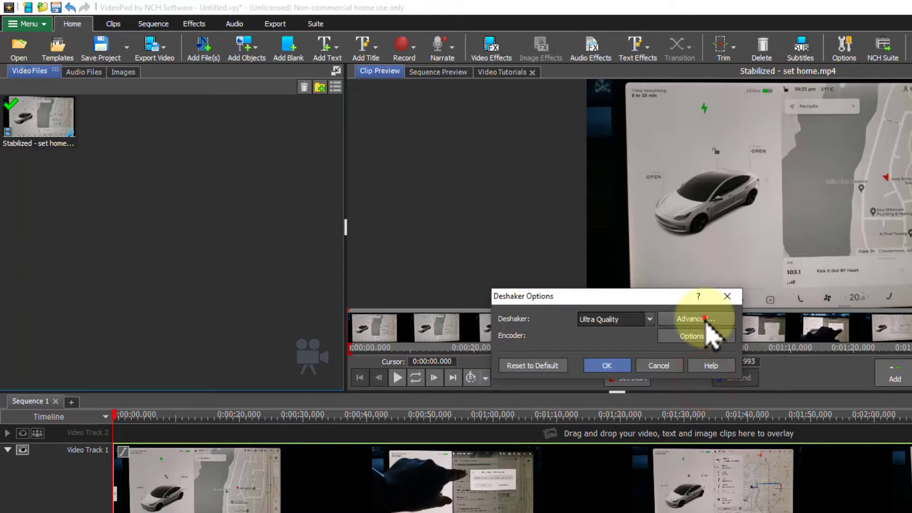
{"action": "left_click", "coordinate": [706, 320]}
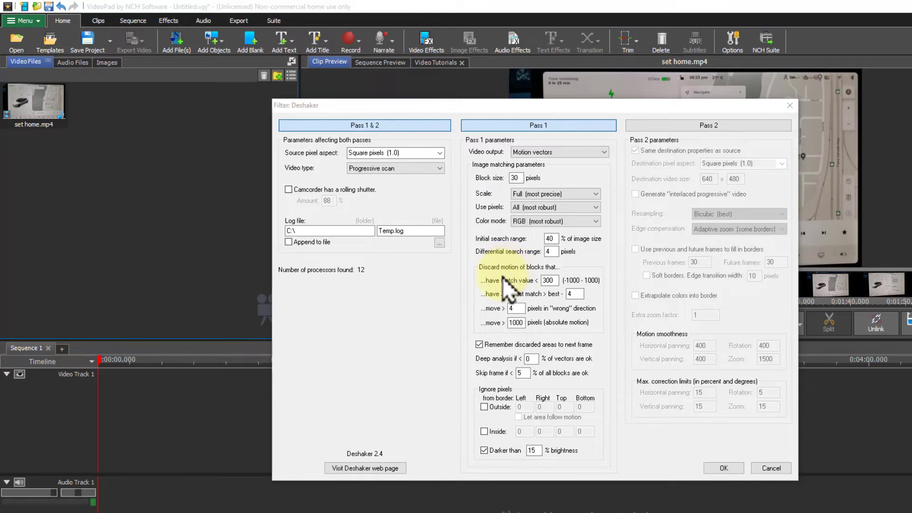
- Visit the Deshaker web page, read its description and installation notes, and return to VideoPad
{"action": "left_click", "coordinate": [365, 468]}
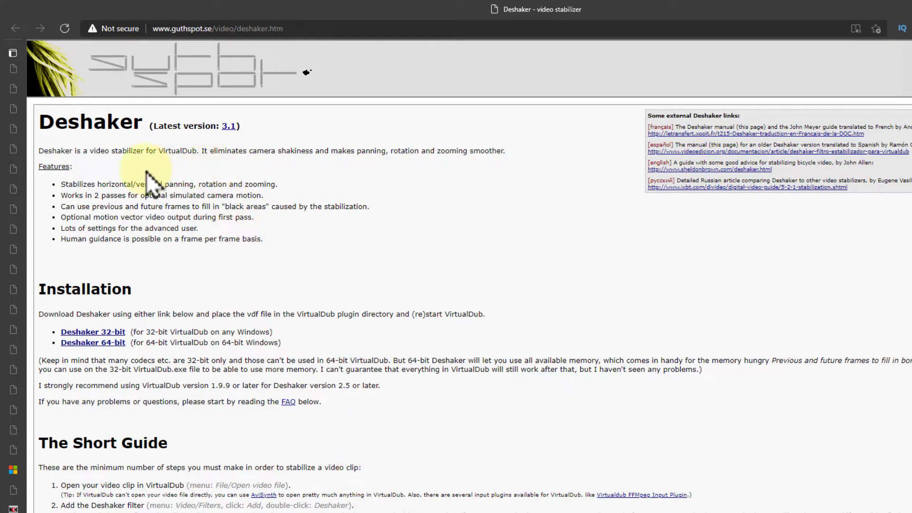
{"action": "left_click_drag", "start_coordinate": [118, 151], "coordinate": [197, 149]}
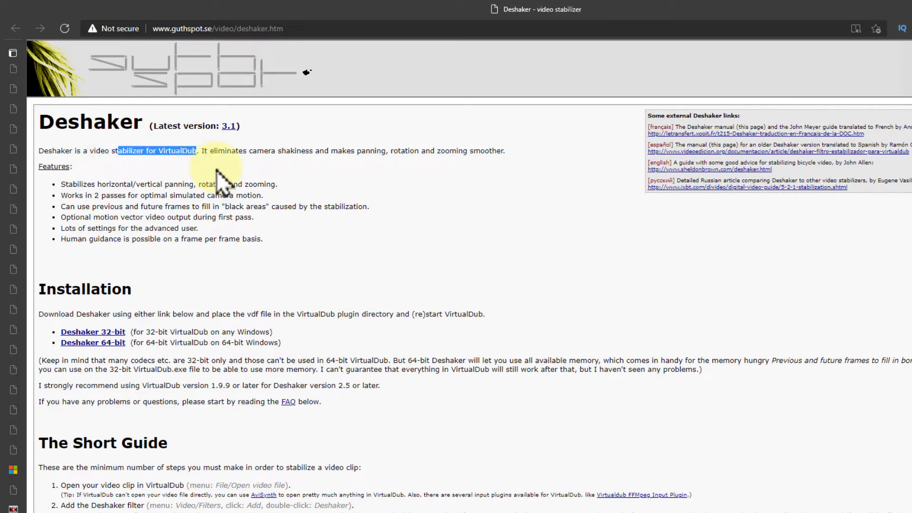
{"action": "left_click_drag", "start_coordinate": [214, 314], "coordinate": [127, 313]}
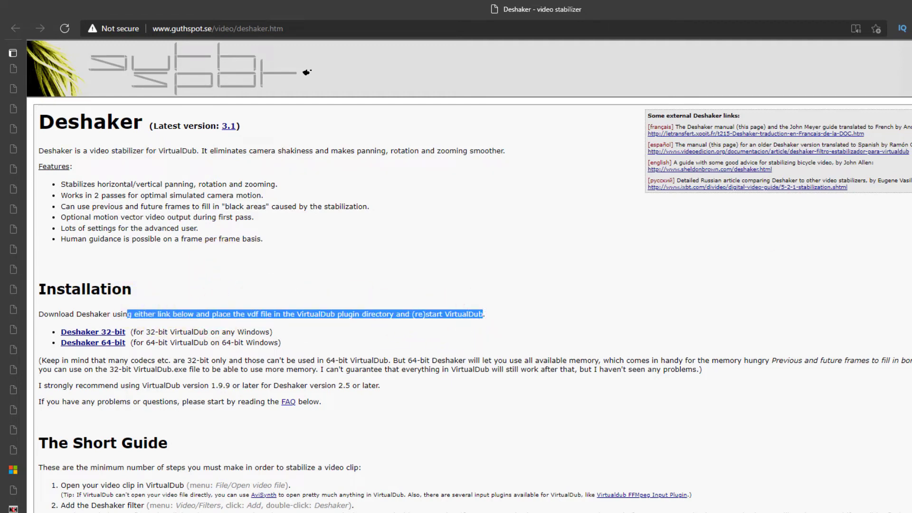
{"action": "left_click", "coordinate": [13, 508]}
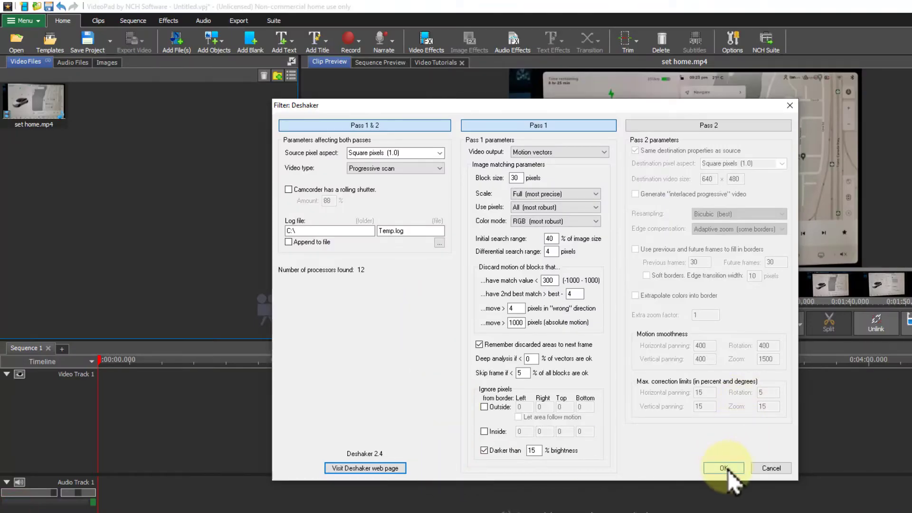
- Close the advanced Deshaker filter without changes and confirm the Deshaker Options with Ultra Quality
{"action": "left_click", "coordinate": [774, 468]}
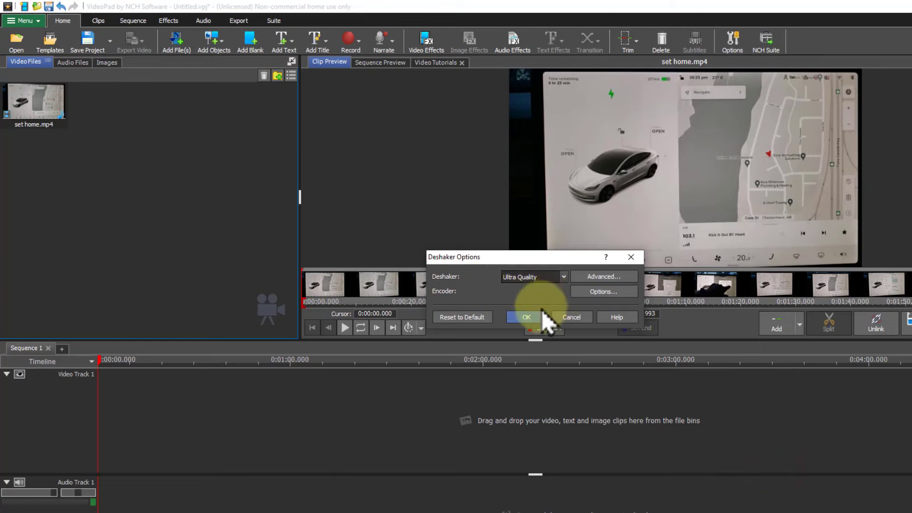
{"action": "left_click", "coordinate": [525, 317]}
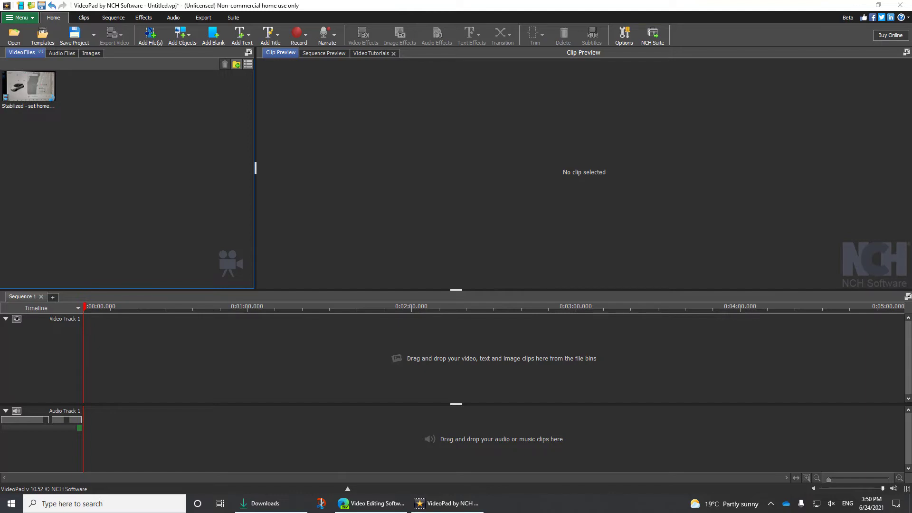
- Inspect the stabilized clip's properties, then add the clip to the sequence timeline
{"action": "double_click", "coordinate": [28, 87]}
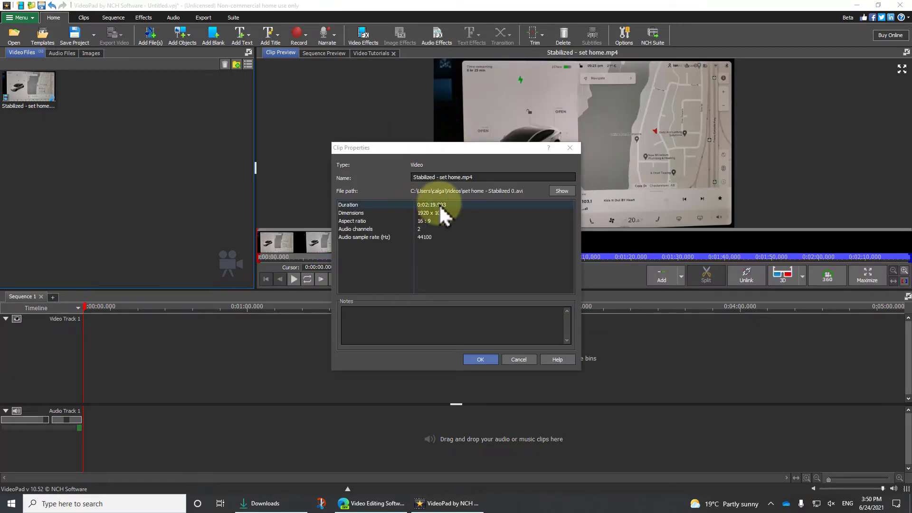
{"action": "left_click", "coordinate": [517, 359]}
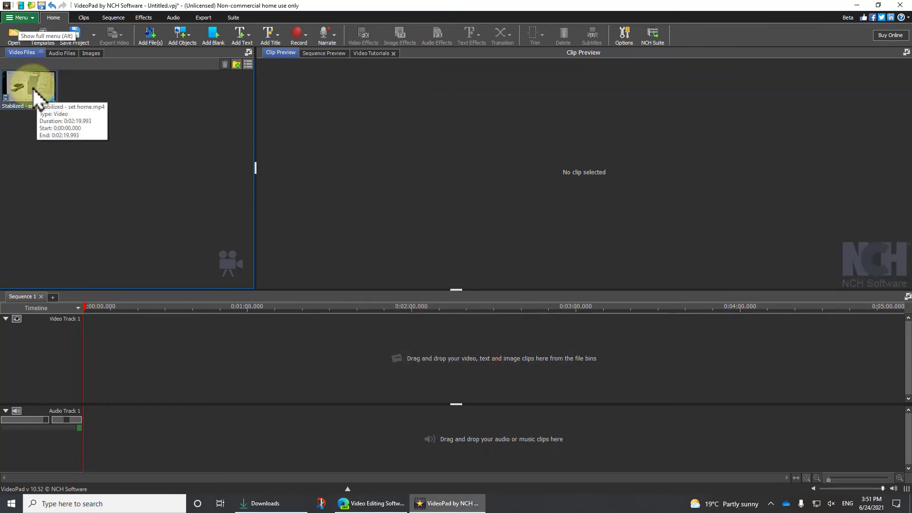
{"action": "left_click_drag", "start_coordinate": [34, 93], "coordinate": [105, 375]}
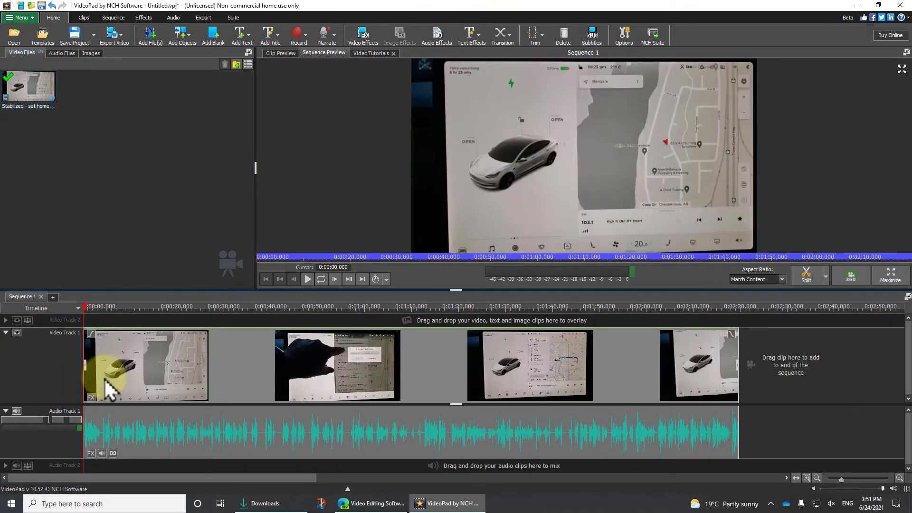
- Export the sequence as an .mp4 named Ultra Stab to the Downloads folder, postponing the purchase
{"action": "left_click", "coordinate": [19, 18]}
{"action": "mouse_move", "coordinate": [25, 32]}
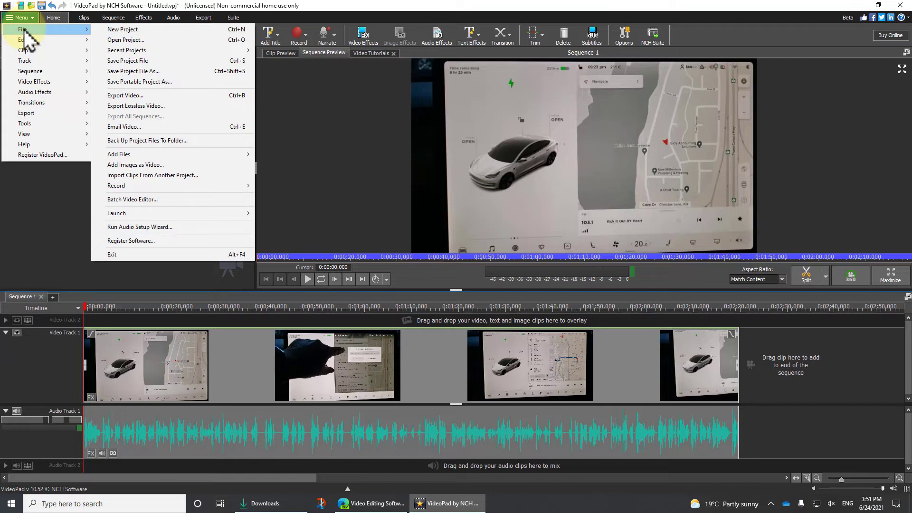
{"action": "left_click", "coordinate": [141, 96]}
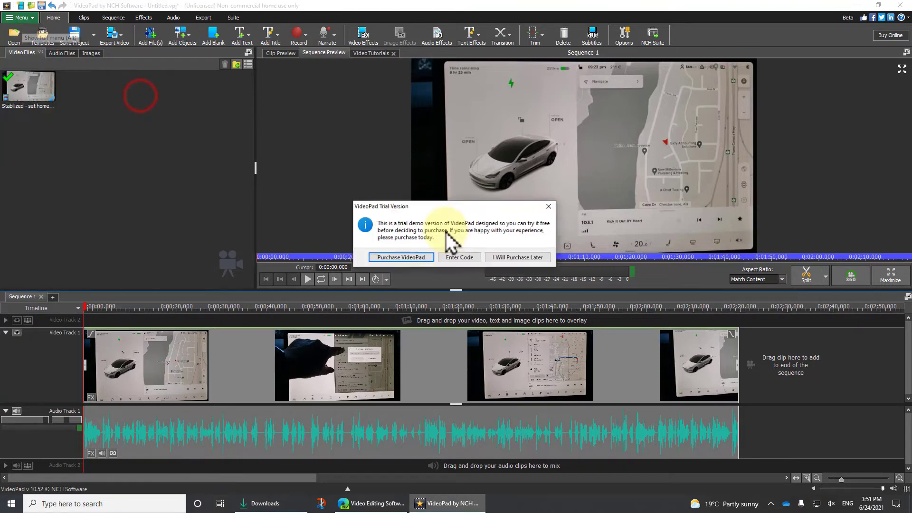
{"action": "left_click", "coordinate": [513, 258]}
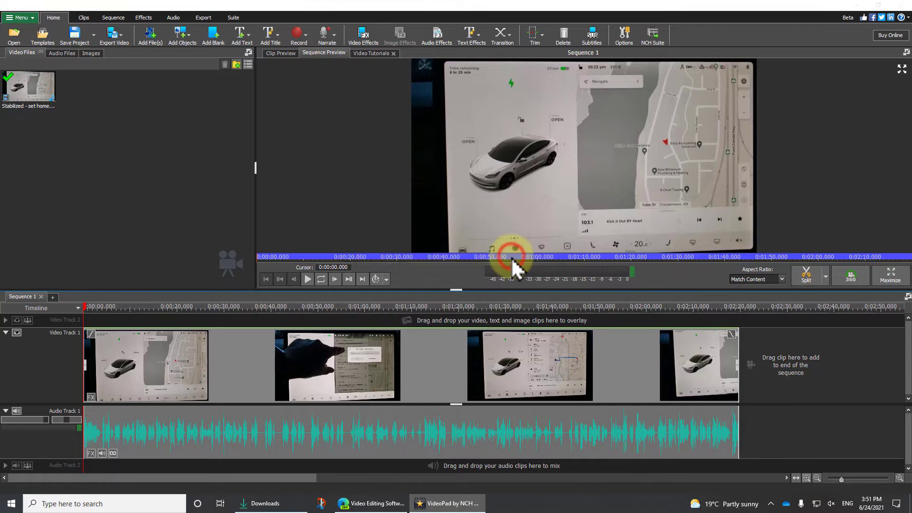
{"action": "double_click", "coordinate": [428, 177]}
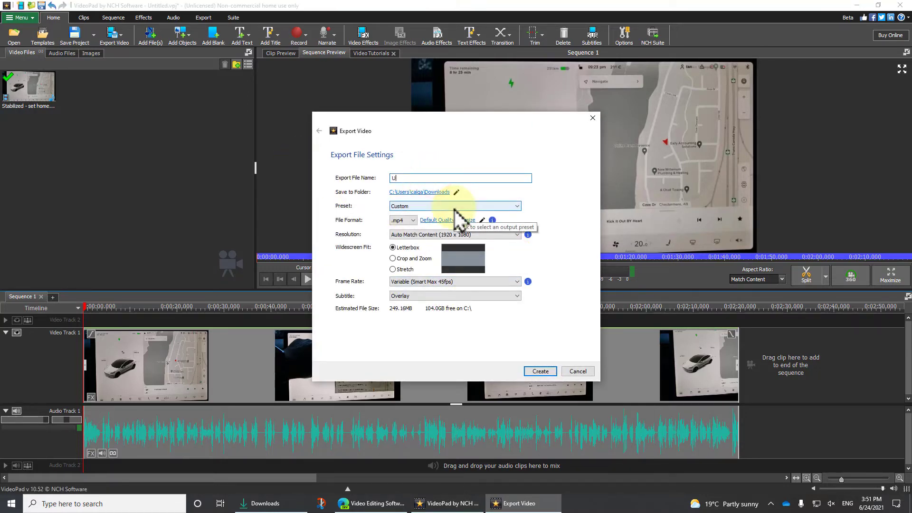
{"action": "type", "text": "Ultra Stab"}
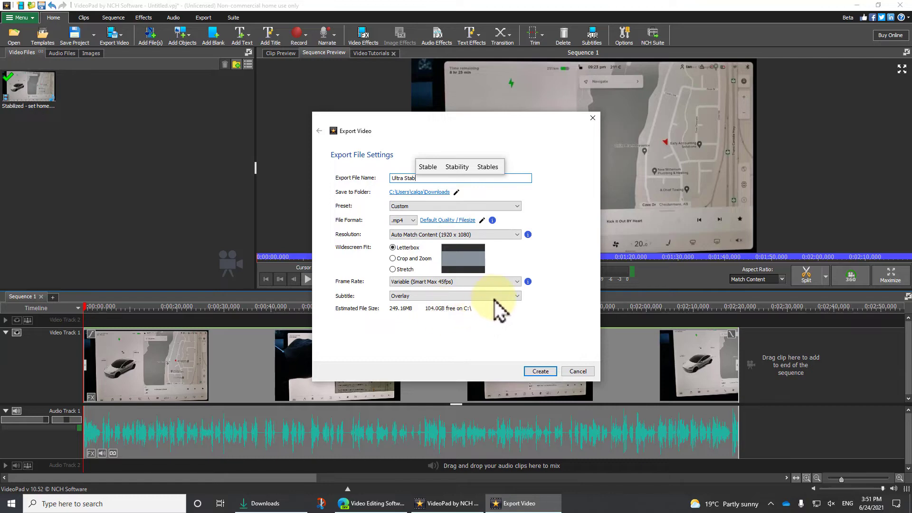
{"action": "left_click", "coordinate": [542, 371]}
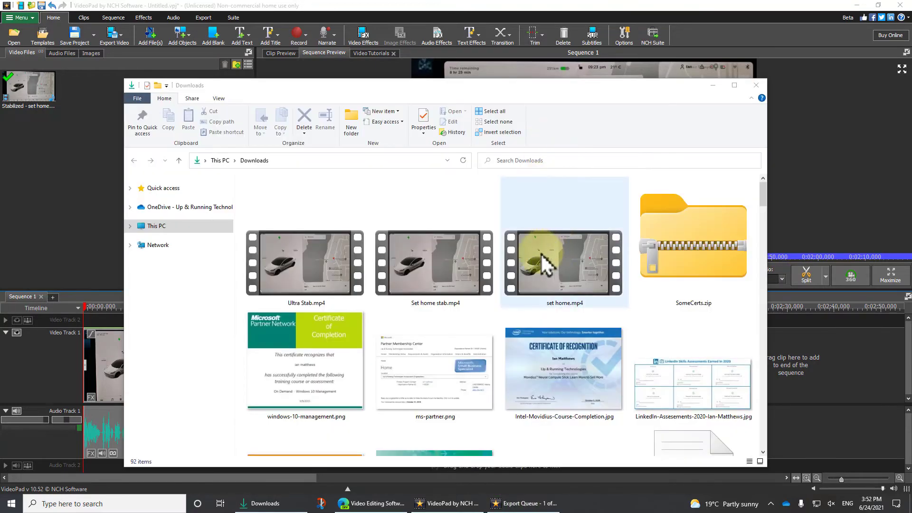
- Select the original and stabilized video files in Downloads to compare their file sizes
{"action": "right_click", "coordinate": [537, 267]}
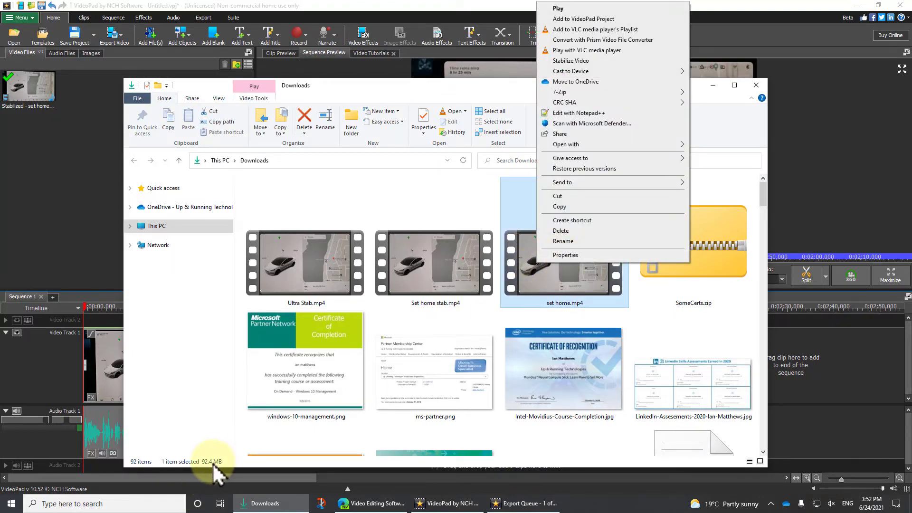
{"action": "left_click", "coordinate": [420, 284]}
{"action": "left_click", "coordinate": [421, 285]}
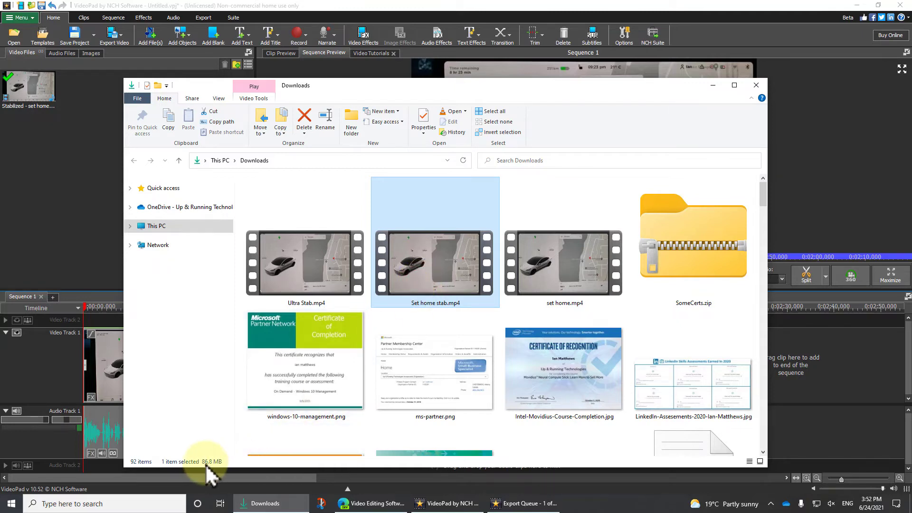
{"action": "left_click", "coordinate": [305, 279]}
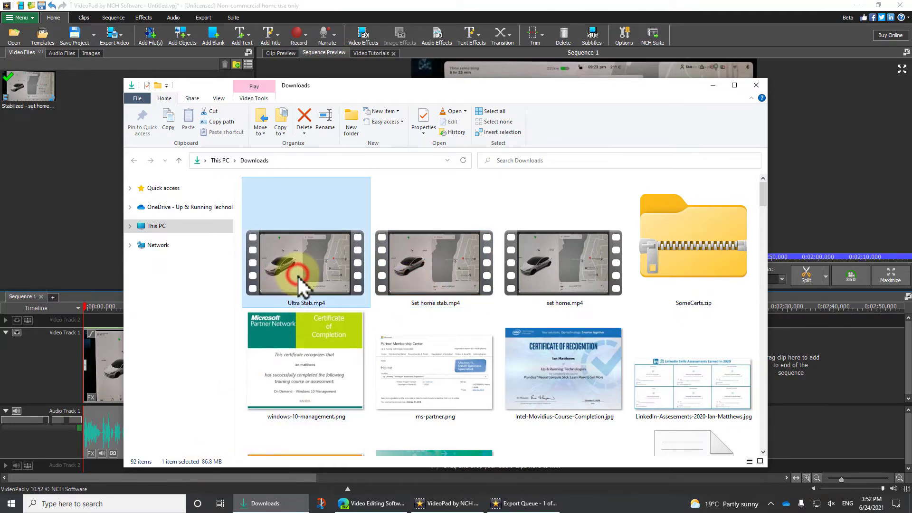
{"action": "left_click", "coordinate": [426, 271]}
{"action": "left_click", "coordinate": [332, 285]}
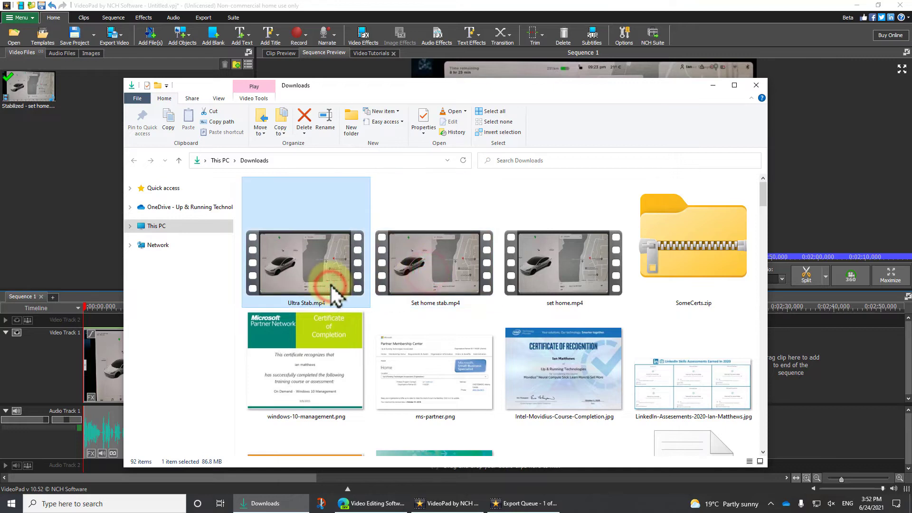
{"action": "left_click", "coordinate": [433, 284]}
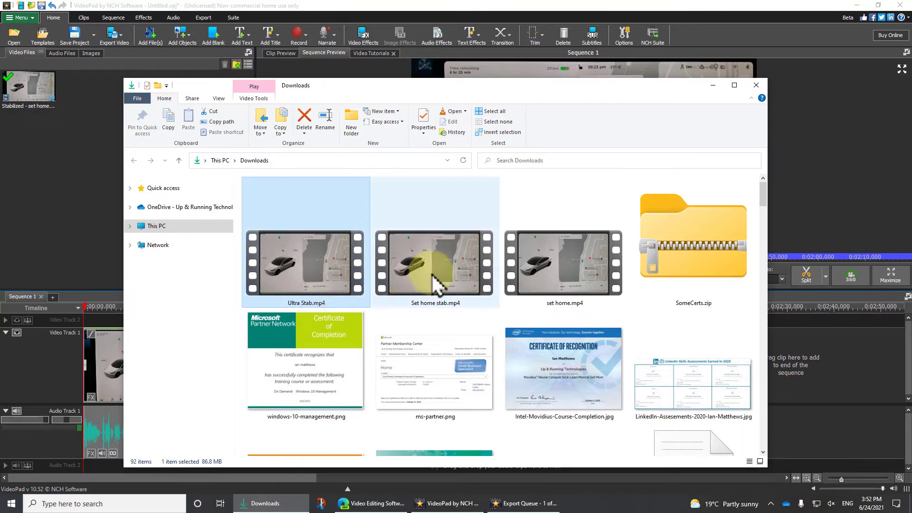
{"action": "left_click", "coordinate": [321, 285]}
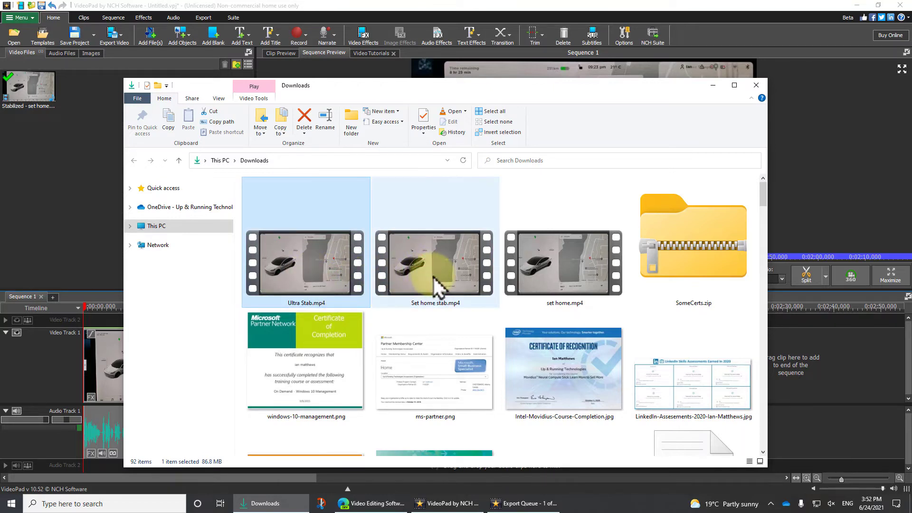